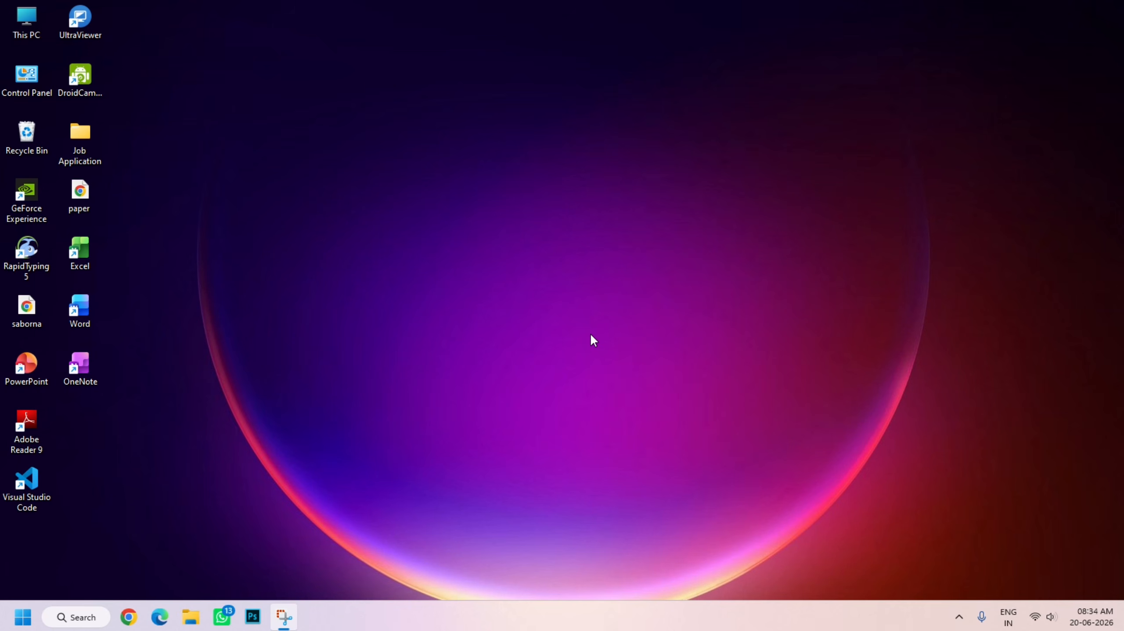
Open Word from the desktop and create a blank document
click(75, 617)
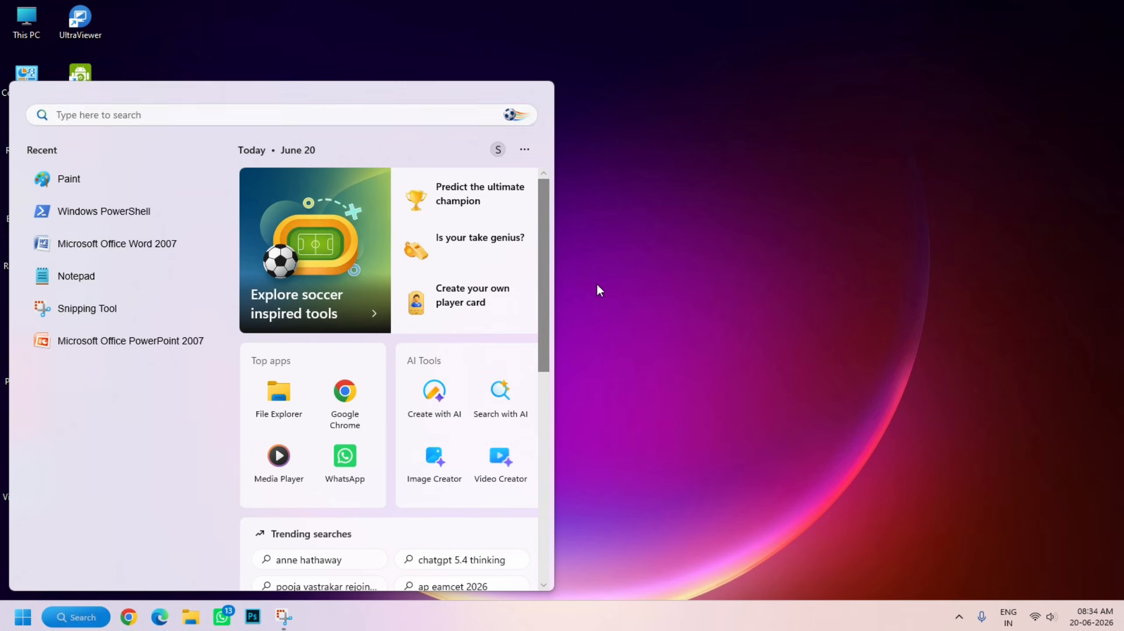
click(598, 287)
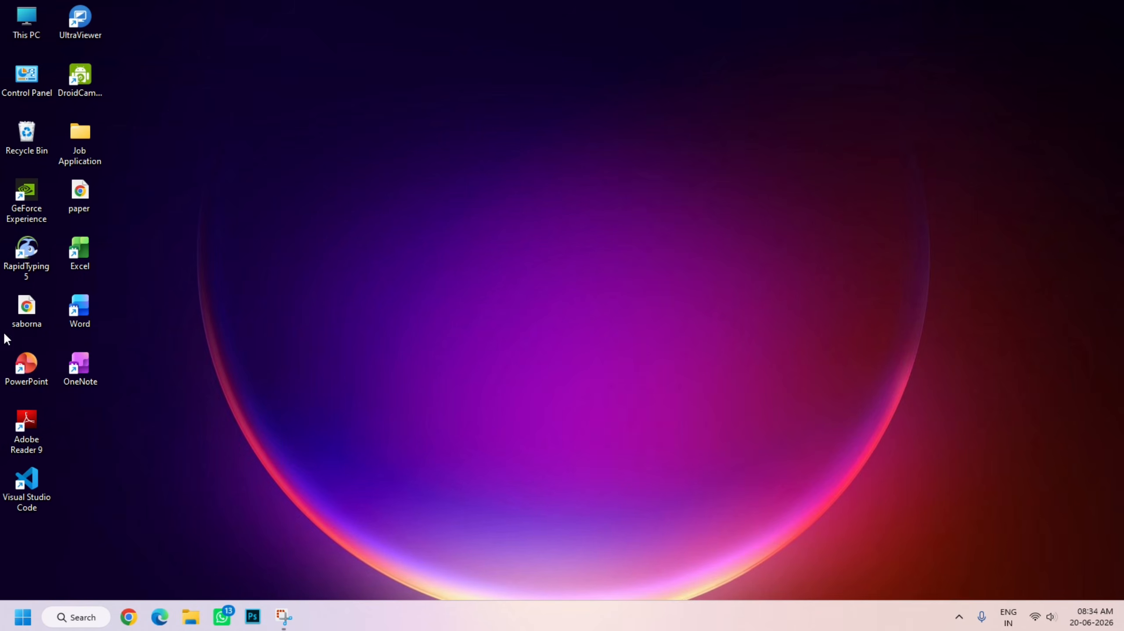
double_click(75, 315)
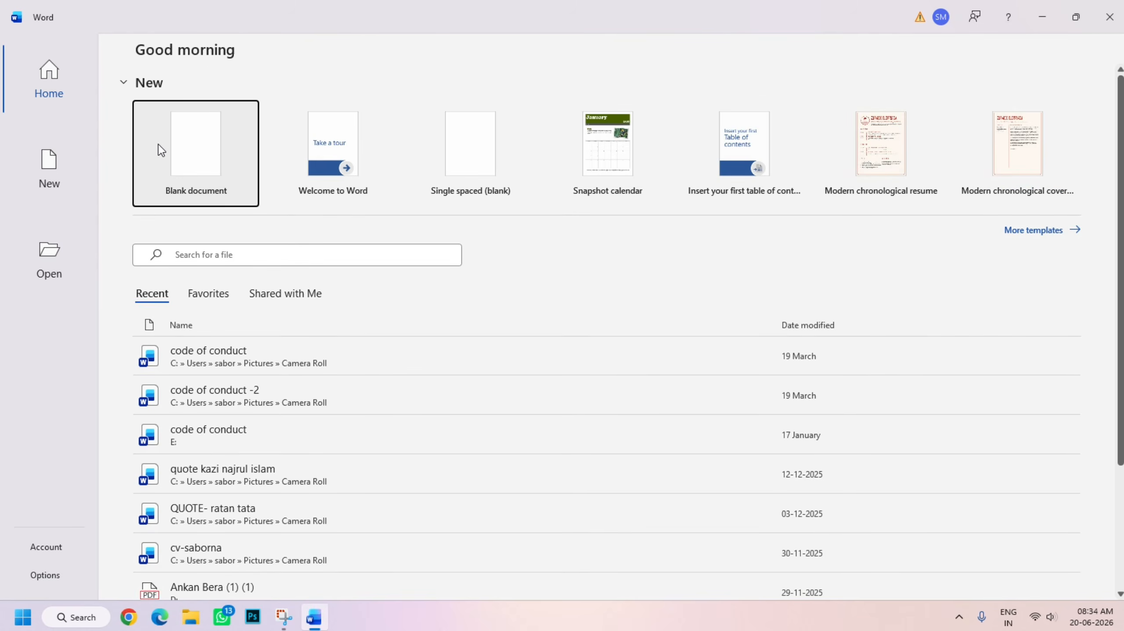
click(184, 155)
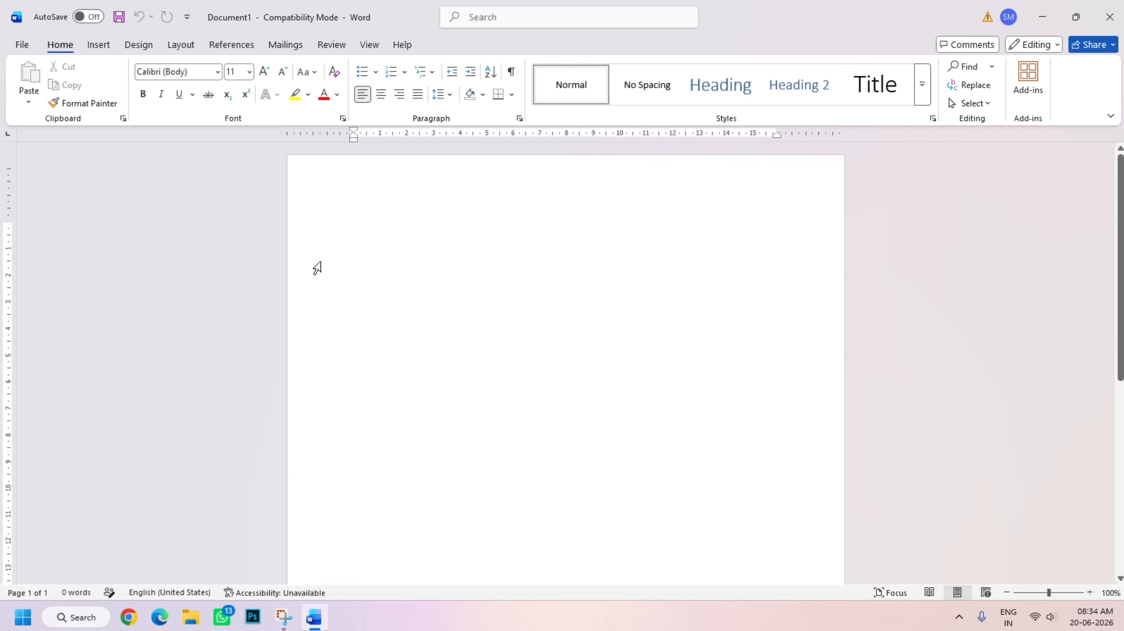
Generate one paragraph of four sample sentences on the blank page with the formula =rand(1,4)
text(=)
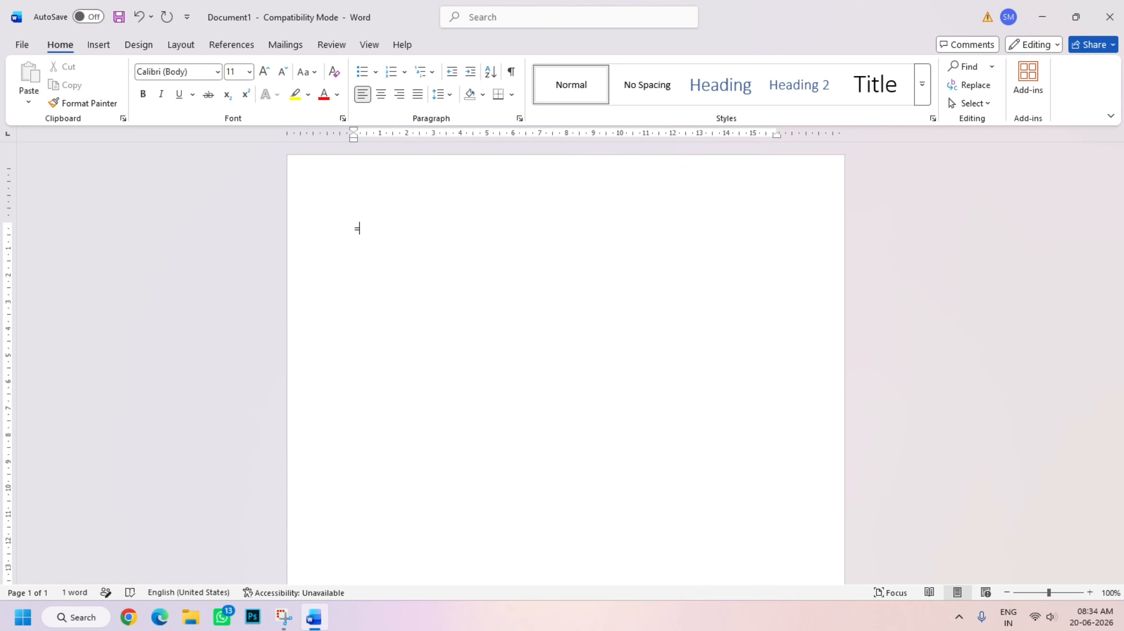
text(rand()
text(1,)
text(4))
key(Return)
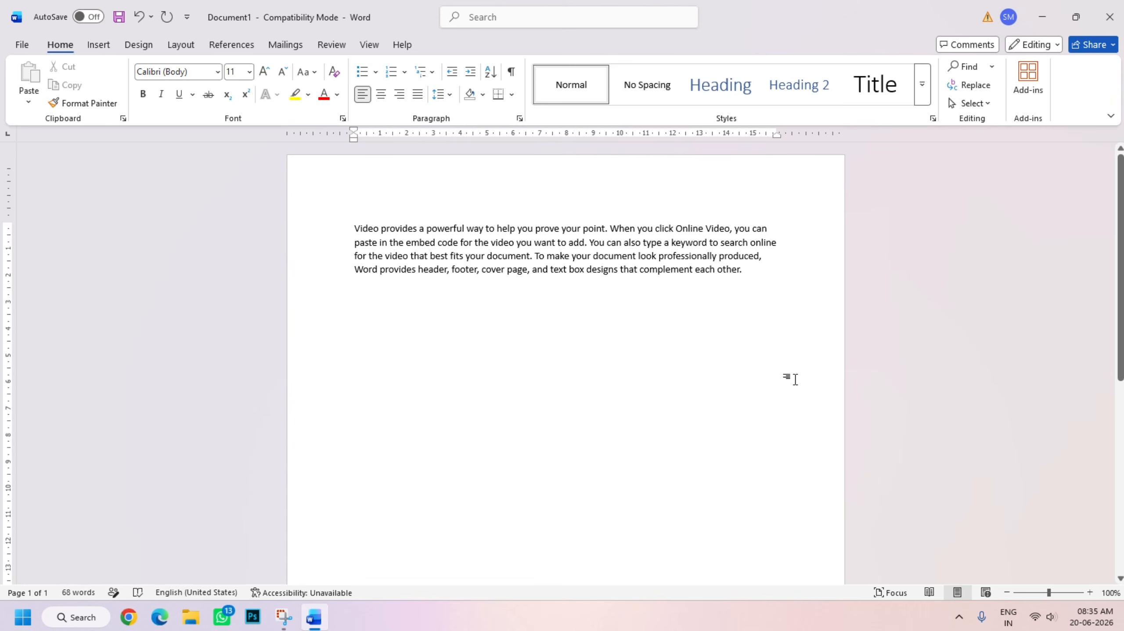
Generate four more sample paragraphs of five sentences each below the first one with the formula =rand(4,5)
text(=)
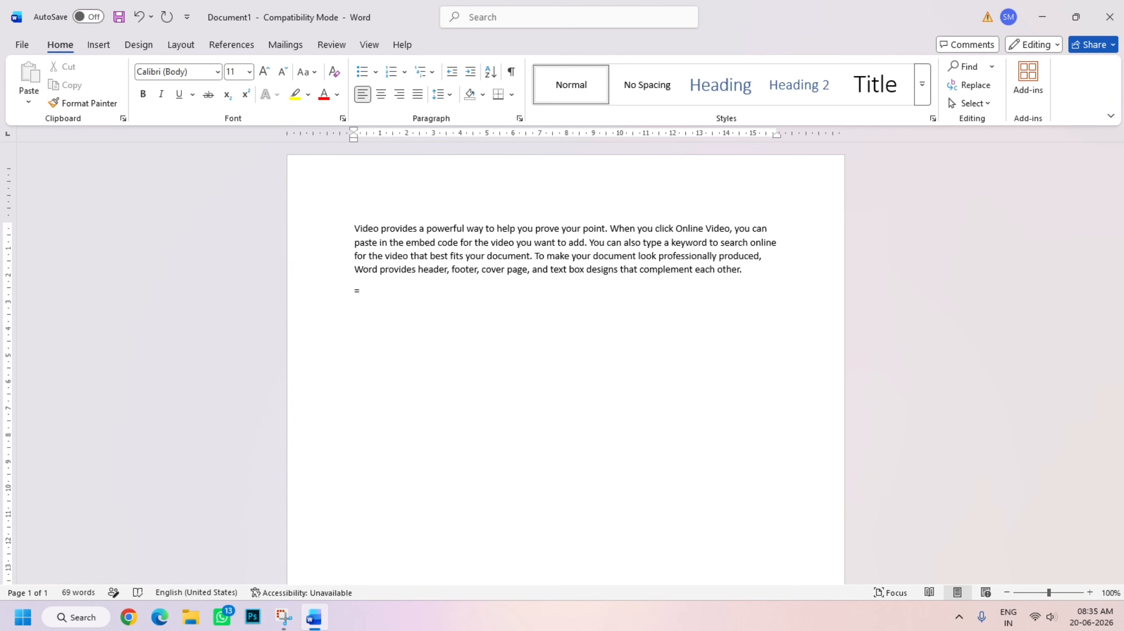
text(ranfd)
key(BackSpace)
key(BackSpace)
text(d)
key(BackSpace)
key(Return)
key(Return)
key(Return)
key(Return)
key(Return)
key(Return)
key(Return)
key(Return)
key(Return)
text(9)
key(Return)
key(BackSpace)
key(BackSpace)
key(BackSpace)
key(BackSpace)
key(BackSpace)
key(BackSpace)
key(BackSpace)
key(BackSpace)
key(BackSpace)
key(BackSpace)
key(BackSpace)
text((4,5))
key(Return)
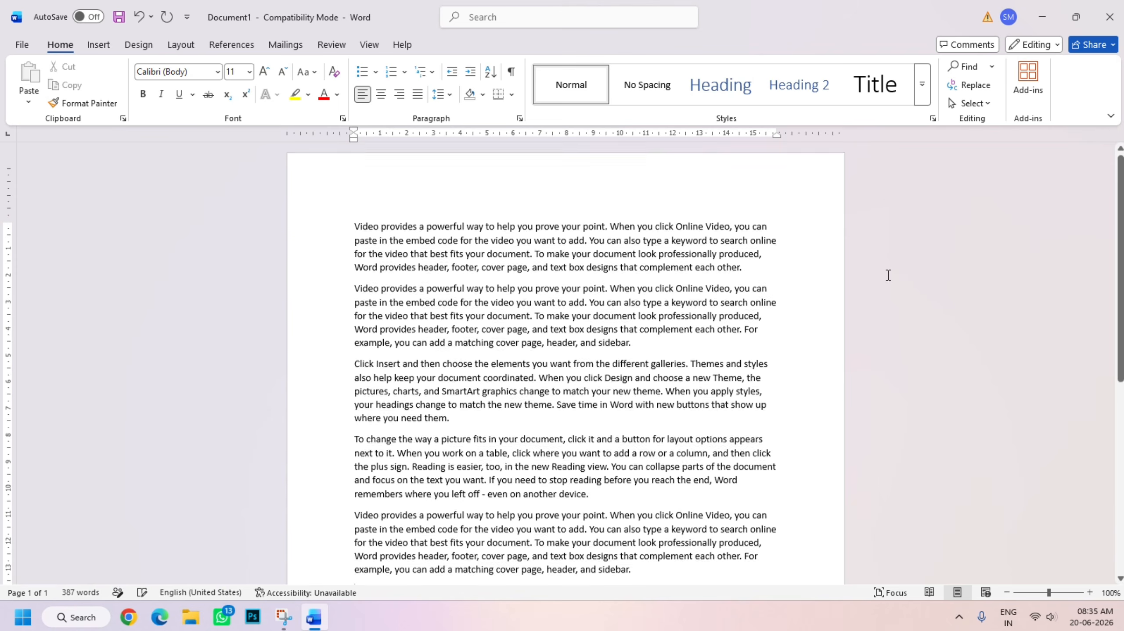
Select all the generated paragraphs and make their text red and bold
scroll(426, 500, down, 3)
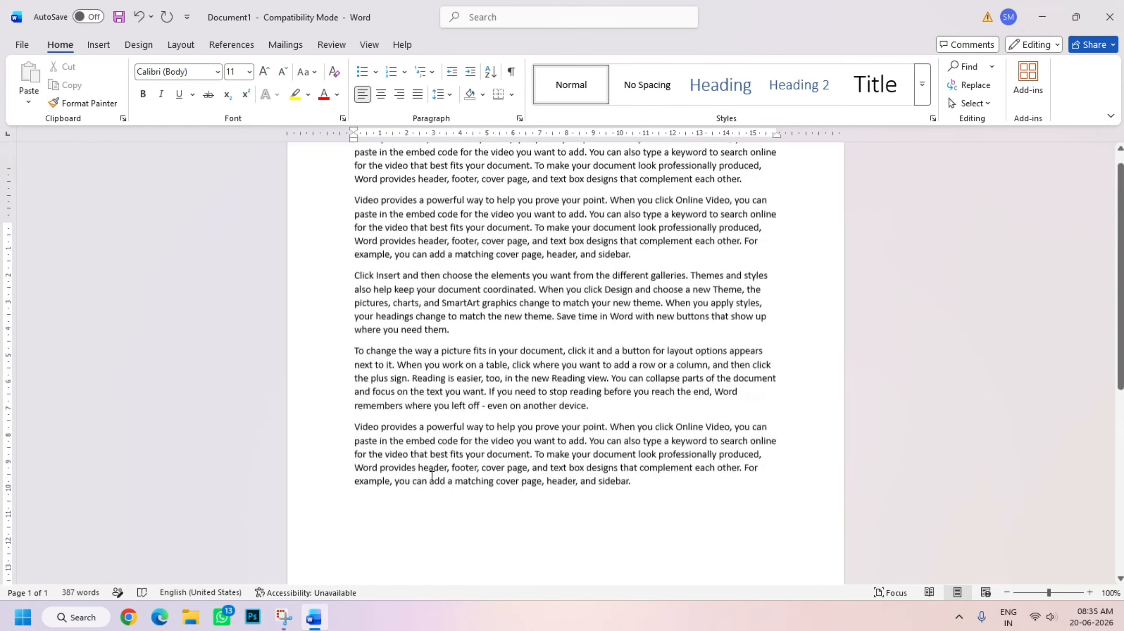
scroll(432, 476, up, 3)
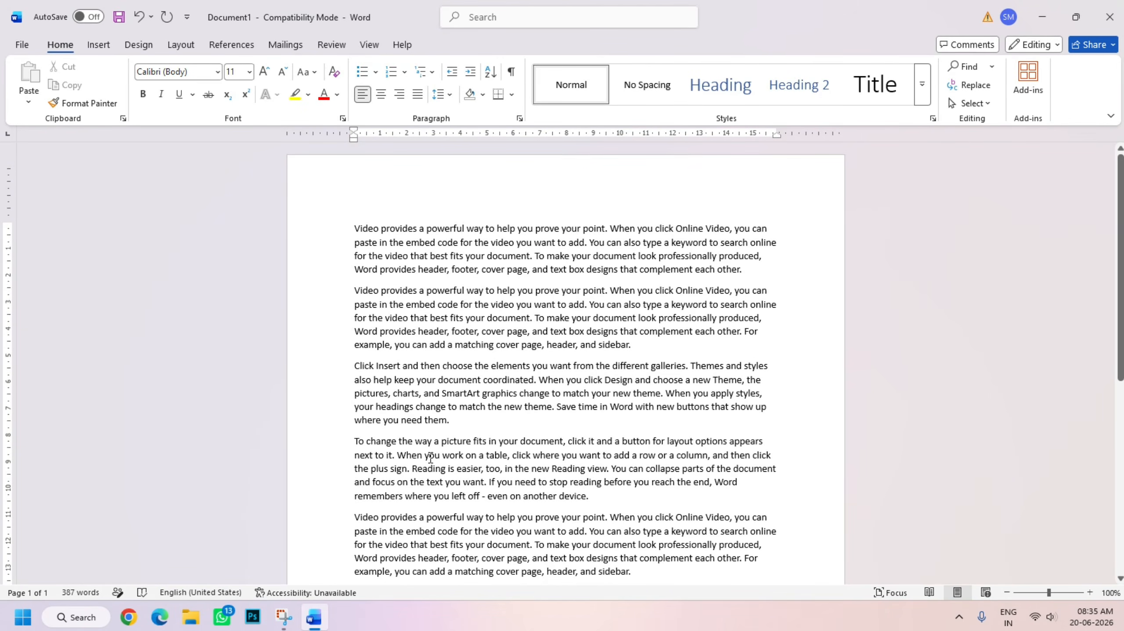
scroll(430, 457, down, 12)
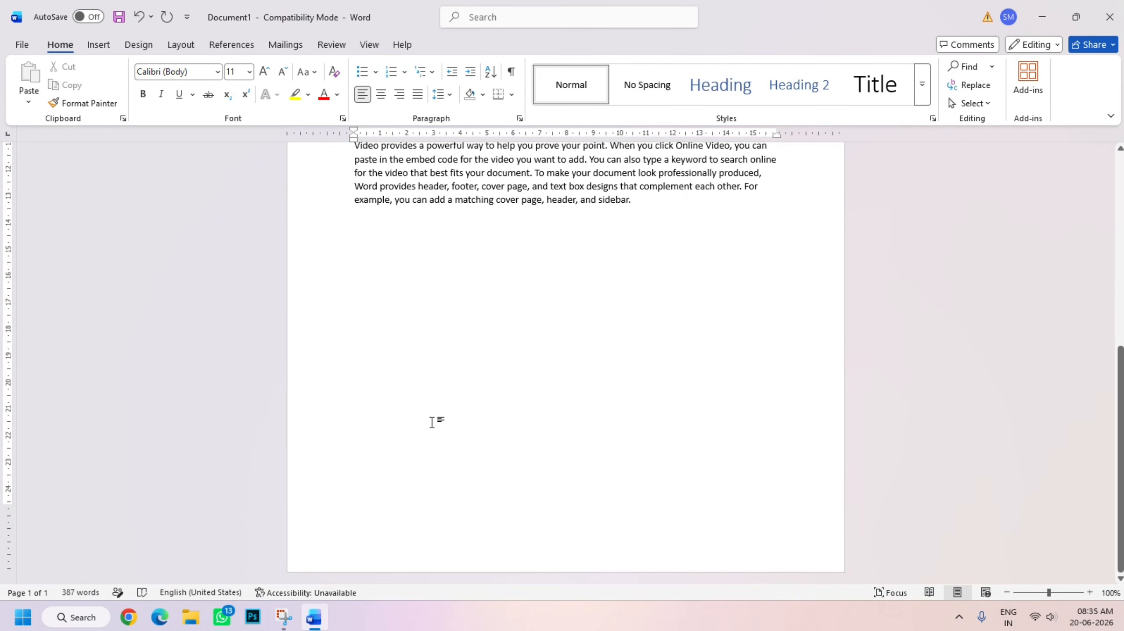
scroll(432, 423, up, 10)
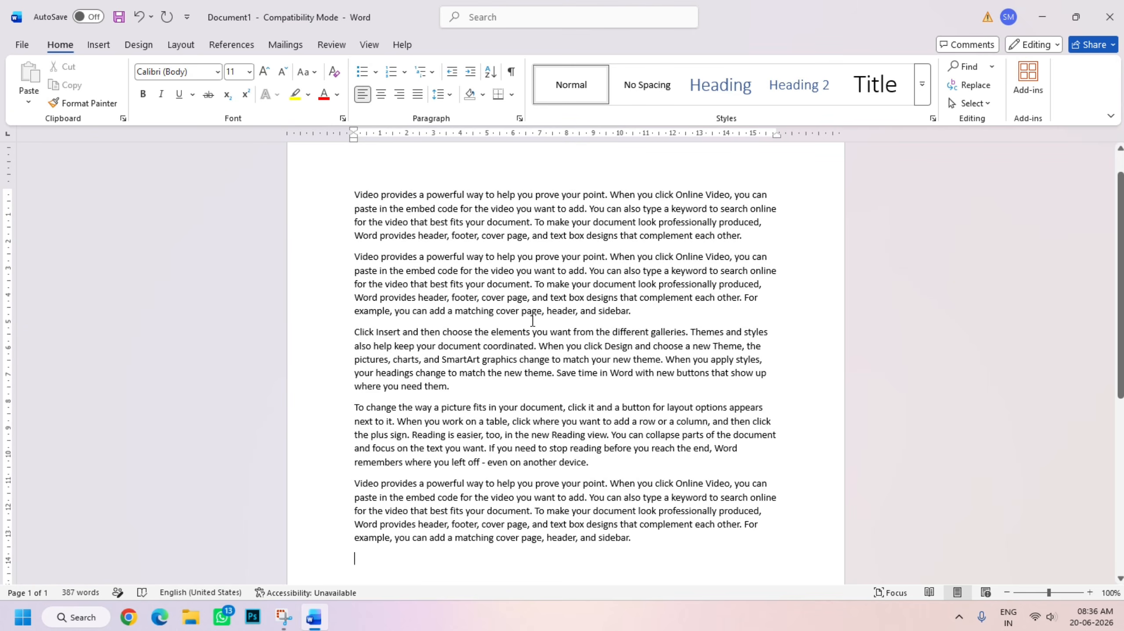
drag(353, 194, 854, 570)
click(324, 94)
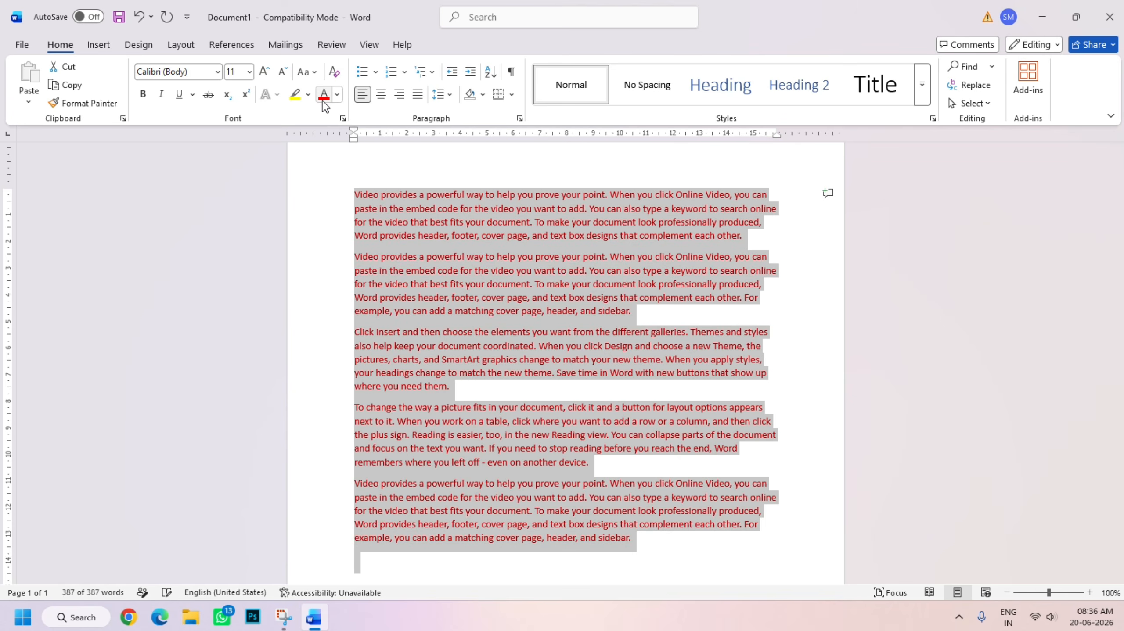
click(142, 98)
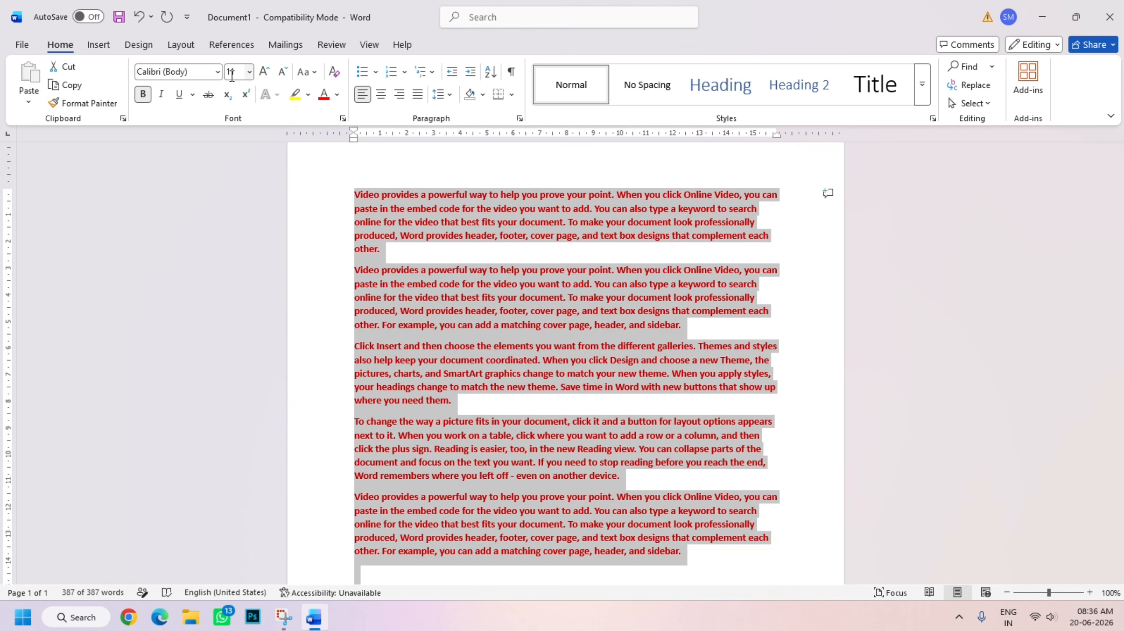
Set the selected text's font to Arial Rounded MT Bold at size 24
click(217, 71)
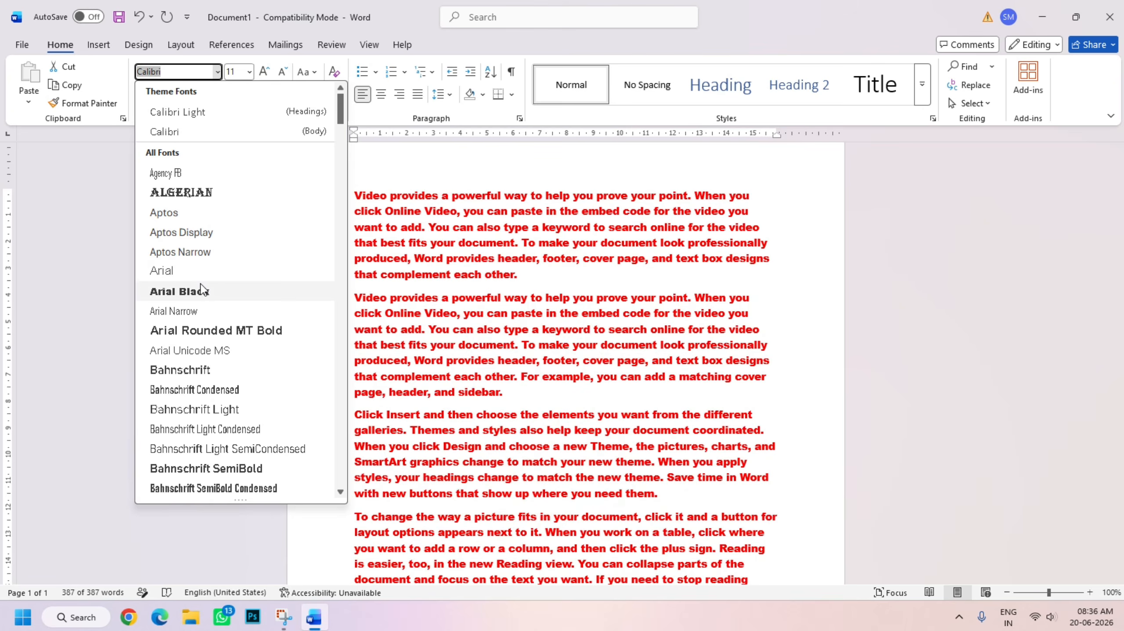
click(202, 330)
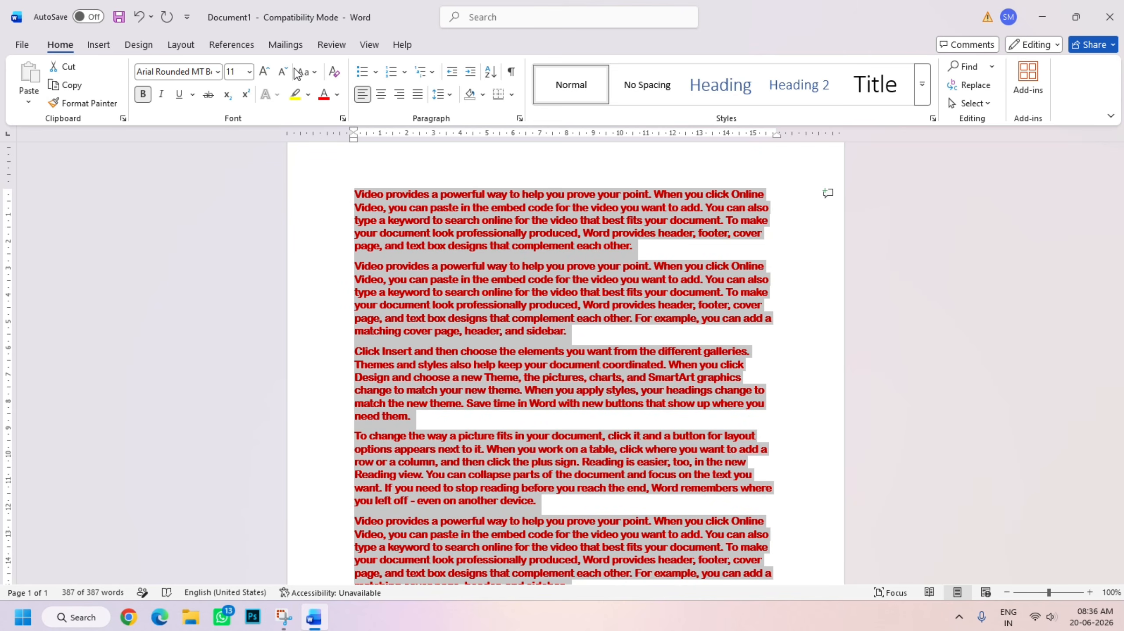
click(250, 73)
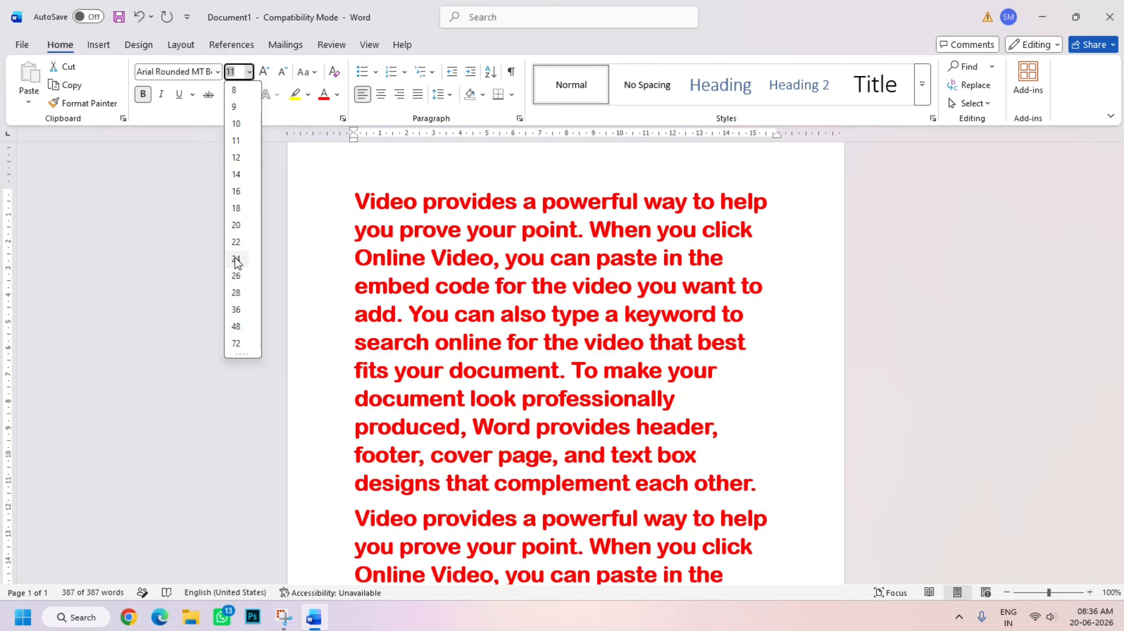
click(236, 258)
Deselect the text and look through the reformatted paragraphs across the document's pages
scroll(399, 341, down, 3)
scroll(420, 366, down, 15)
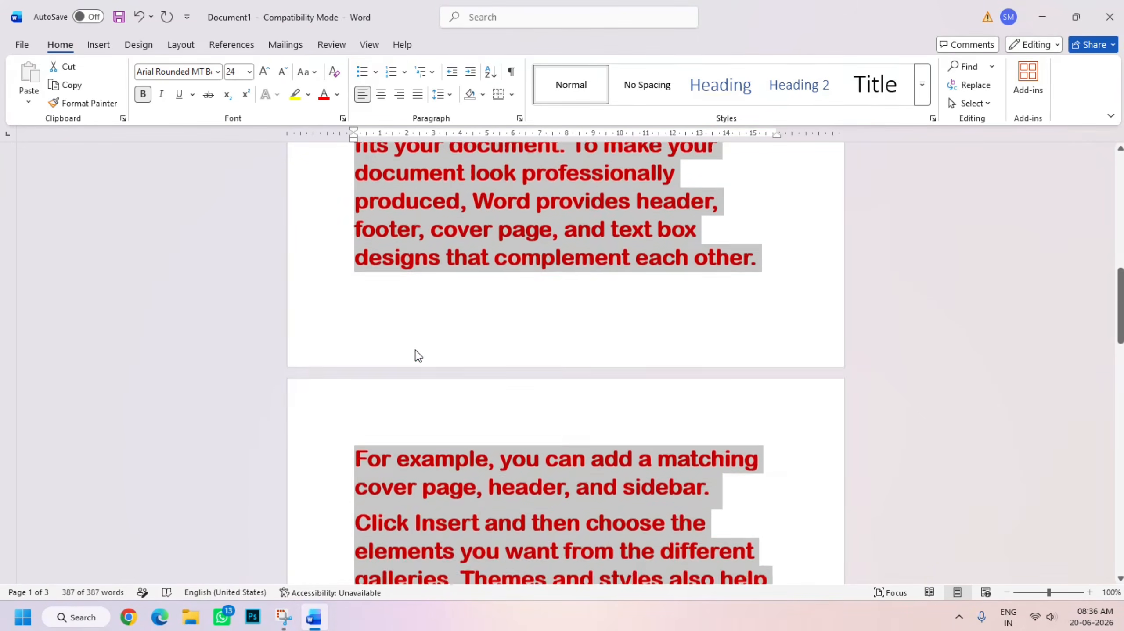
scroll(416, 336, down, 10)
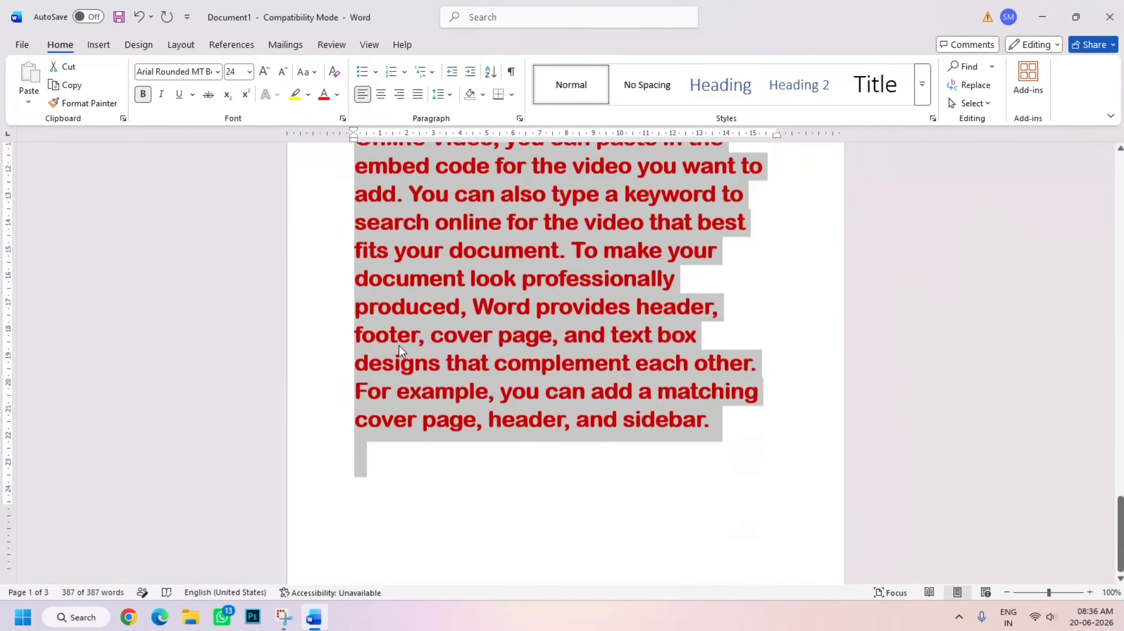
scroll(400, 352, up, 10)
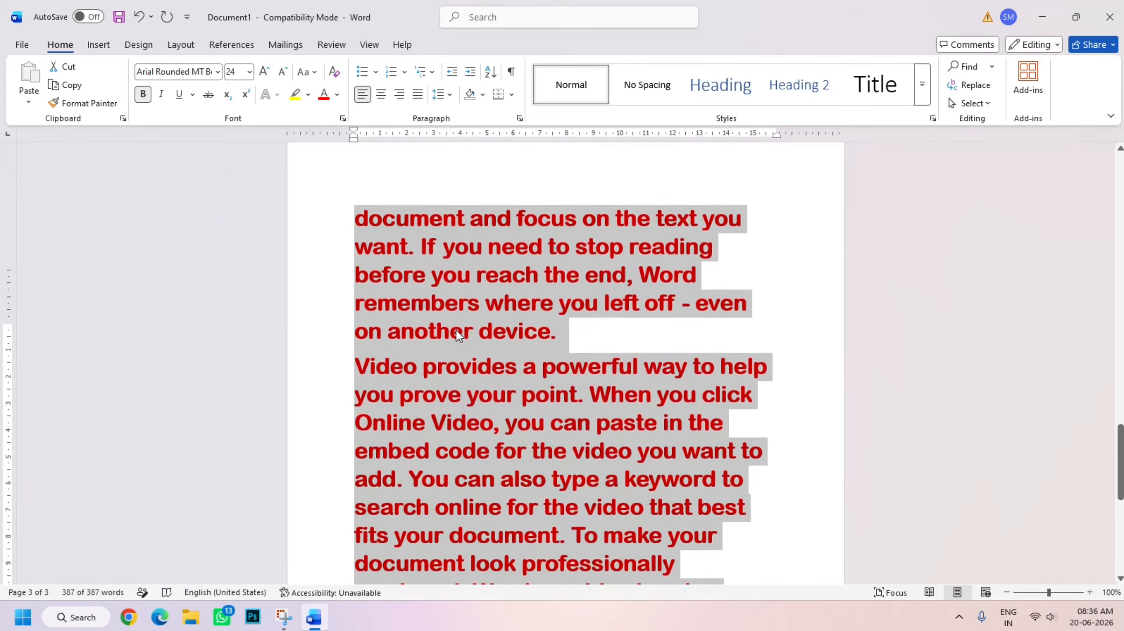
scroll(455, 316, up, 4)
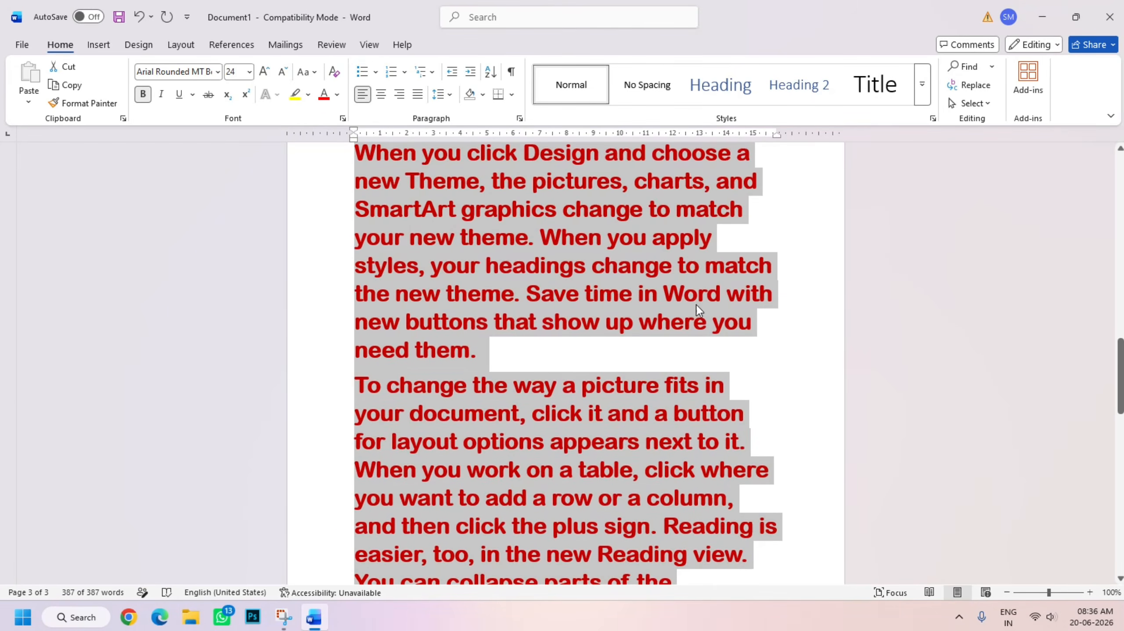
click(777, 385)
scroll(414, 286, up, 3)
scroll(413, 286, up, 7)
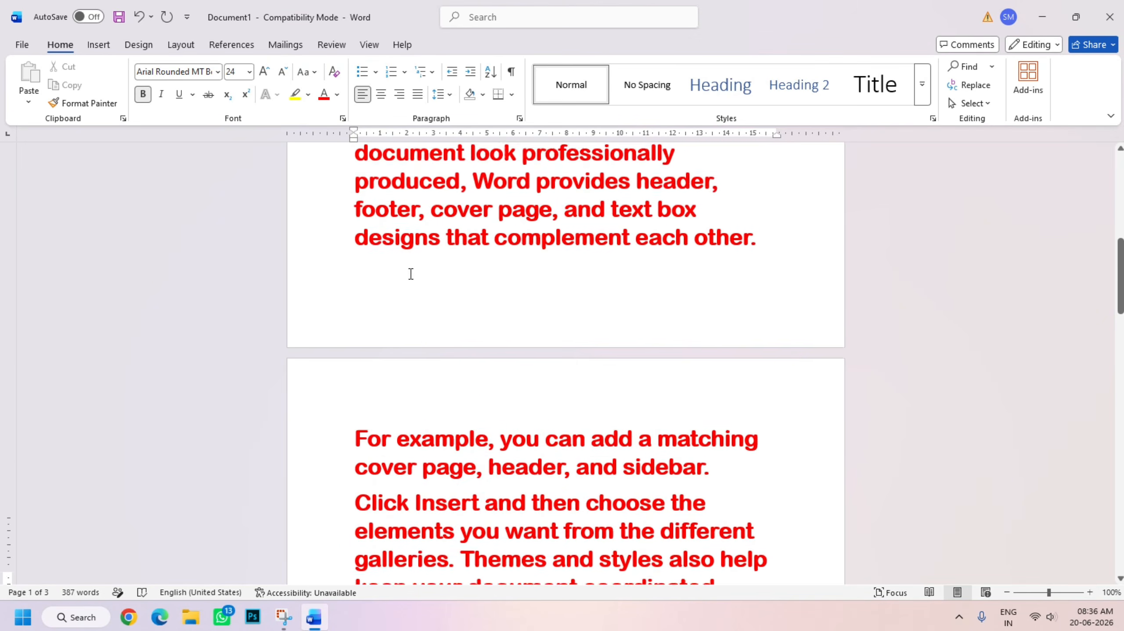
scroll(403, 268, up, 7)
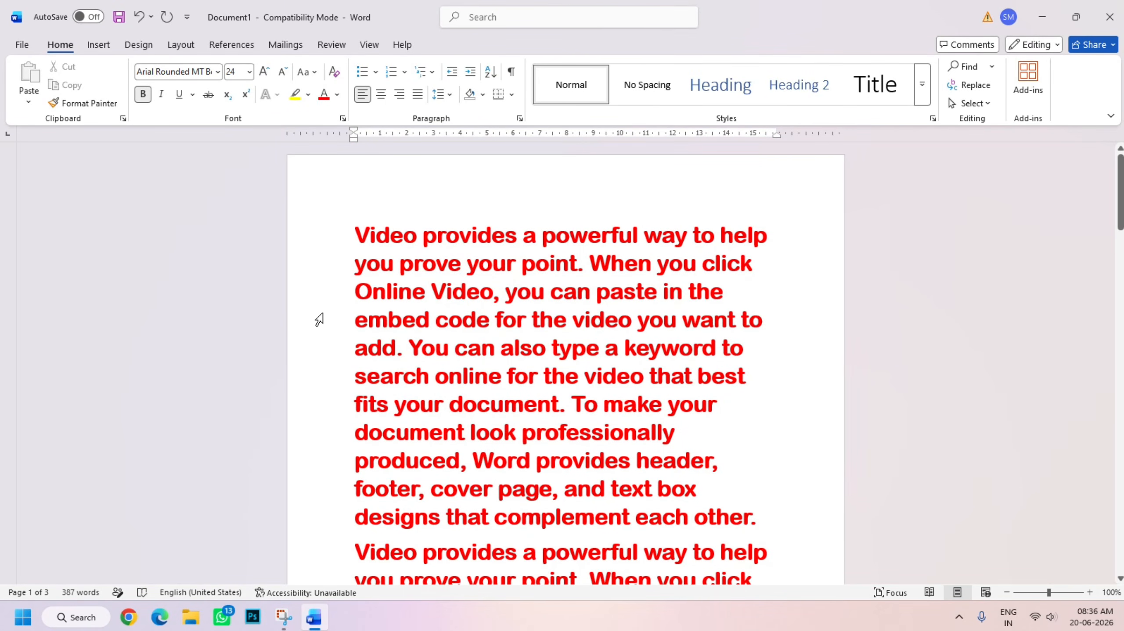
scroll(474, 380, down, 7)
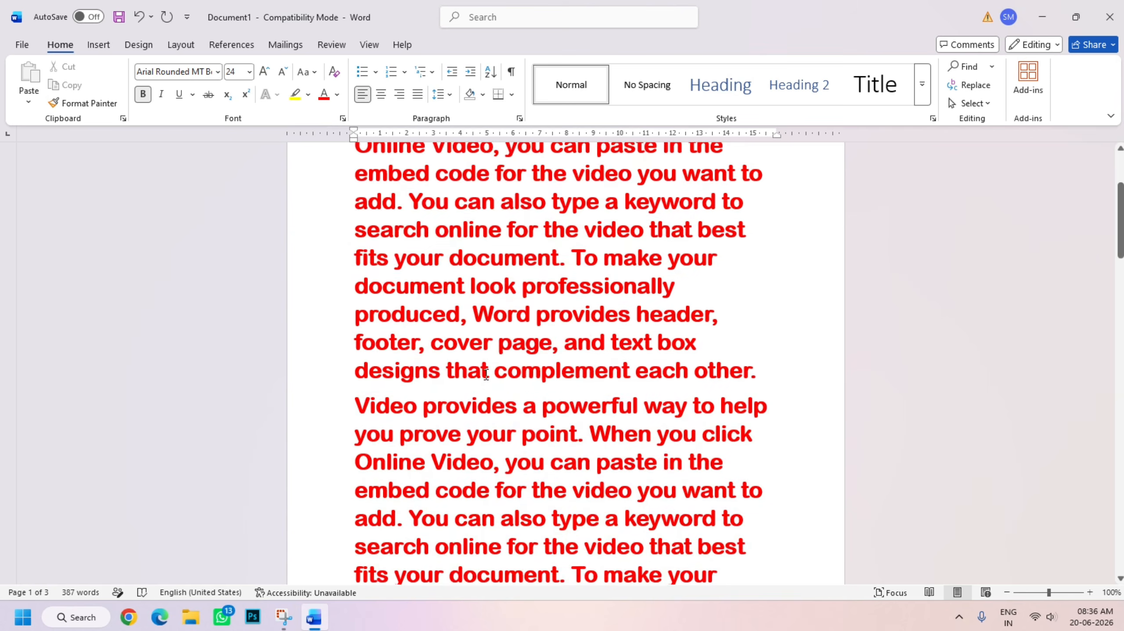
scroll(474, 380, up, 7)
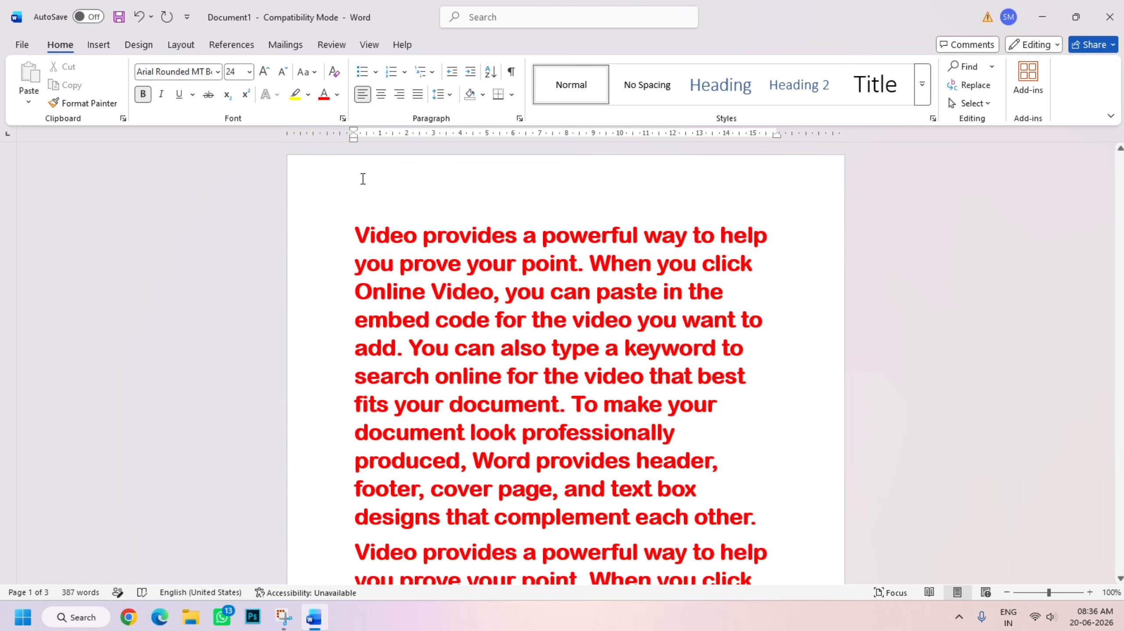
scroll(326, 320, down, 6)
scroll(325, 316, up, 3)
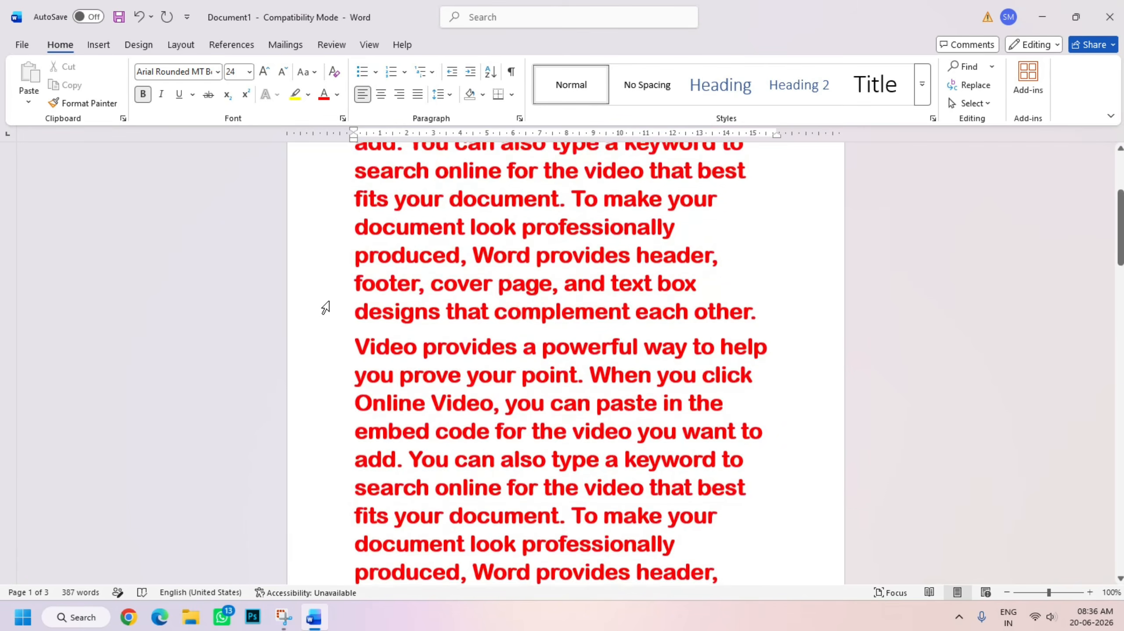